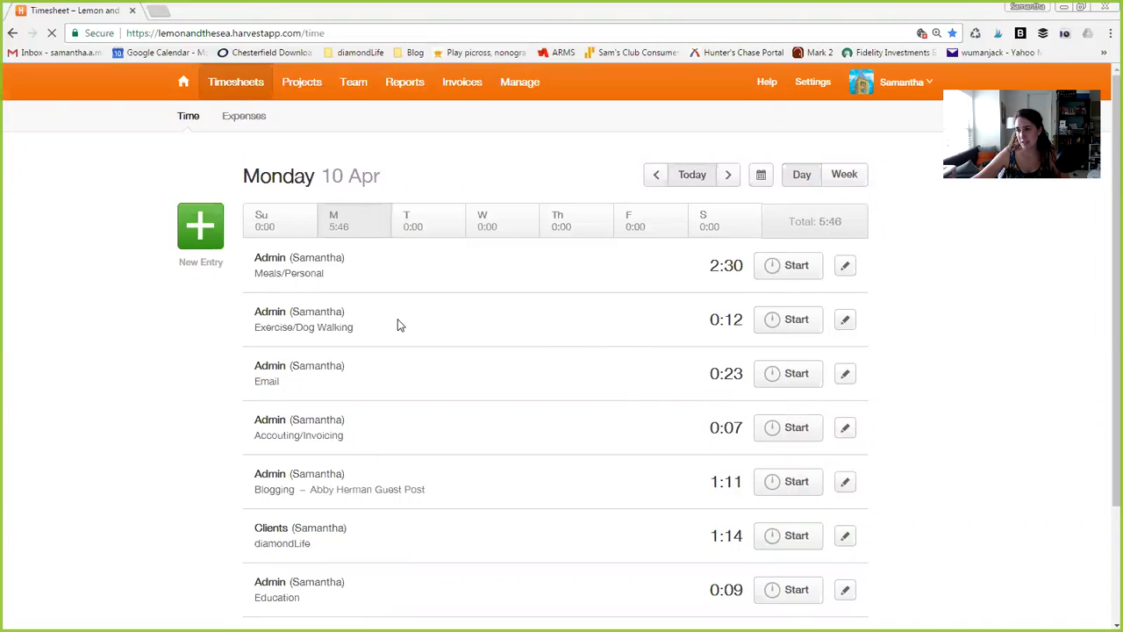
Step: Create a time entry for the Admin project with the Newsletter task and start its timer
{"action": "left_click", "coordinate": [195, 221]}
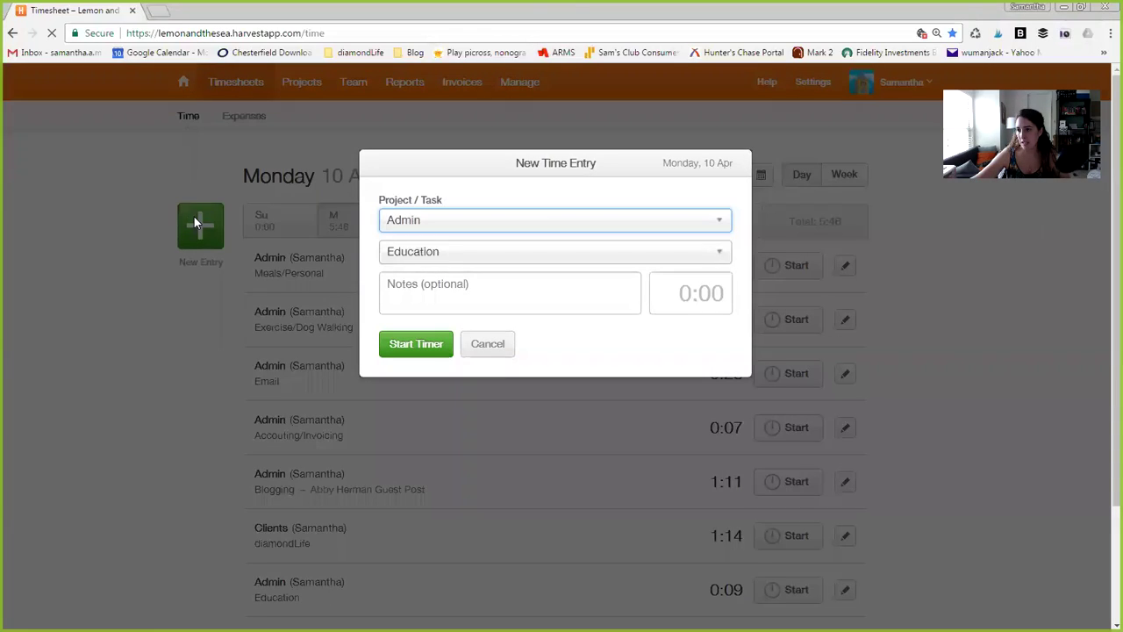
{"action": "left_click", "coordinate": [458, 228]}
{"action": "left_click", "coordinate": [443, 229]}
{"action": "left_click", "coordinate": [409, 219]}
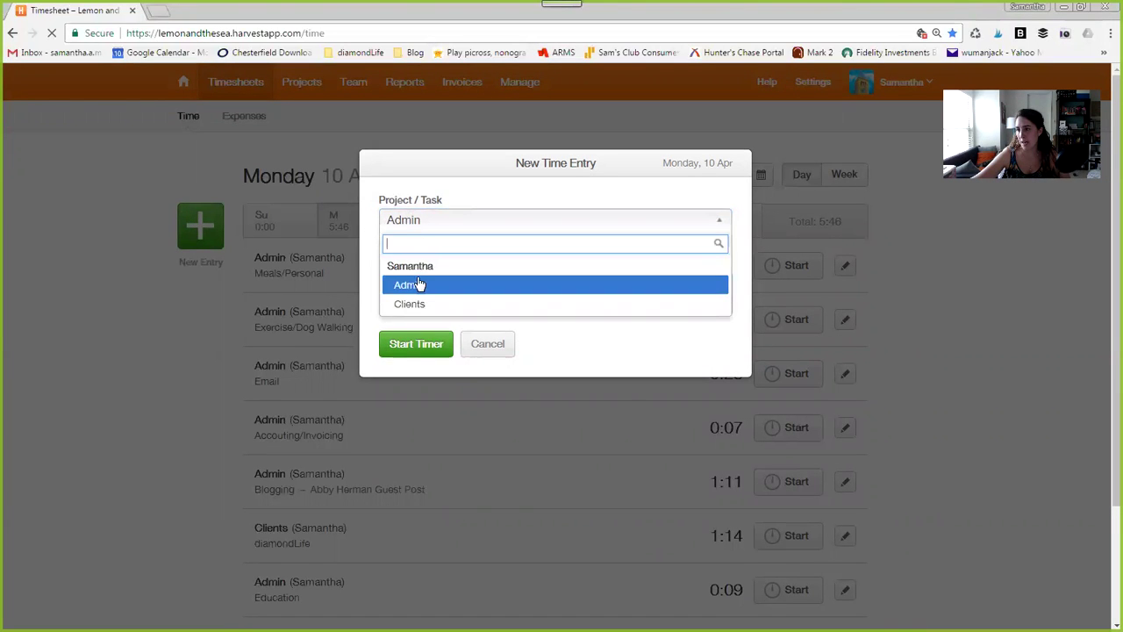
{"action": "left_click", "coordinate": [419, 284]}
{"action": "left_click", "coordinate": [421, 254]}
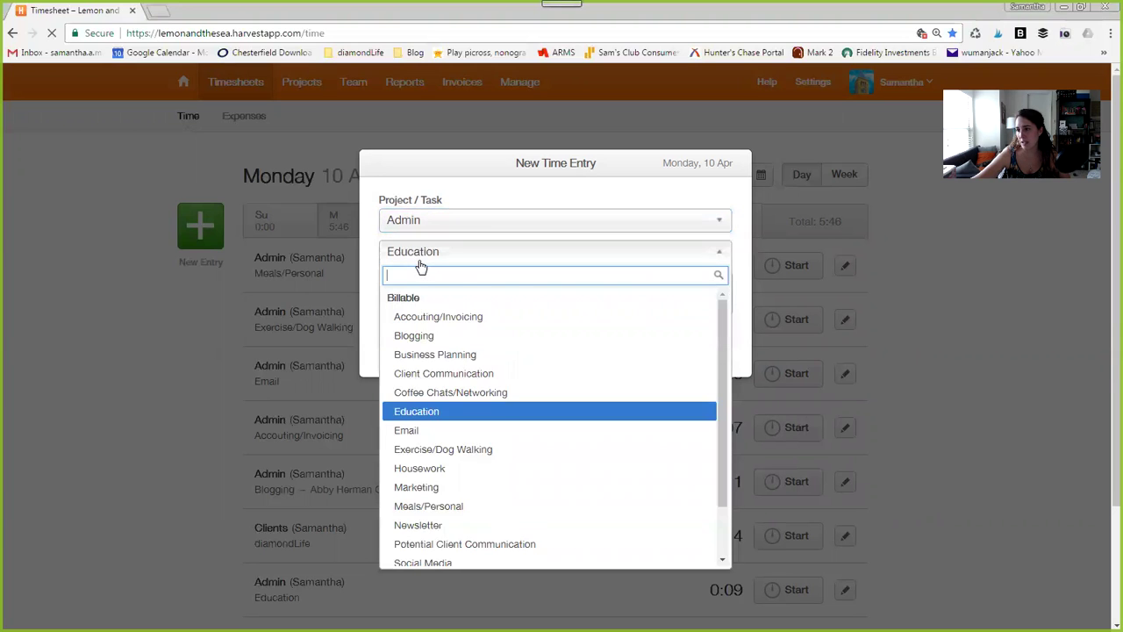
{"action": "scroll", "coordinate": [439, 395], "scroll_direction": "down", "scroll_amount": 1}
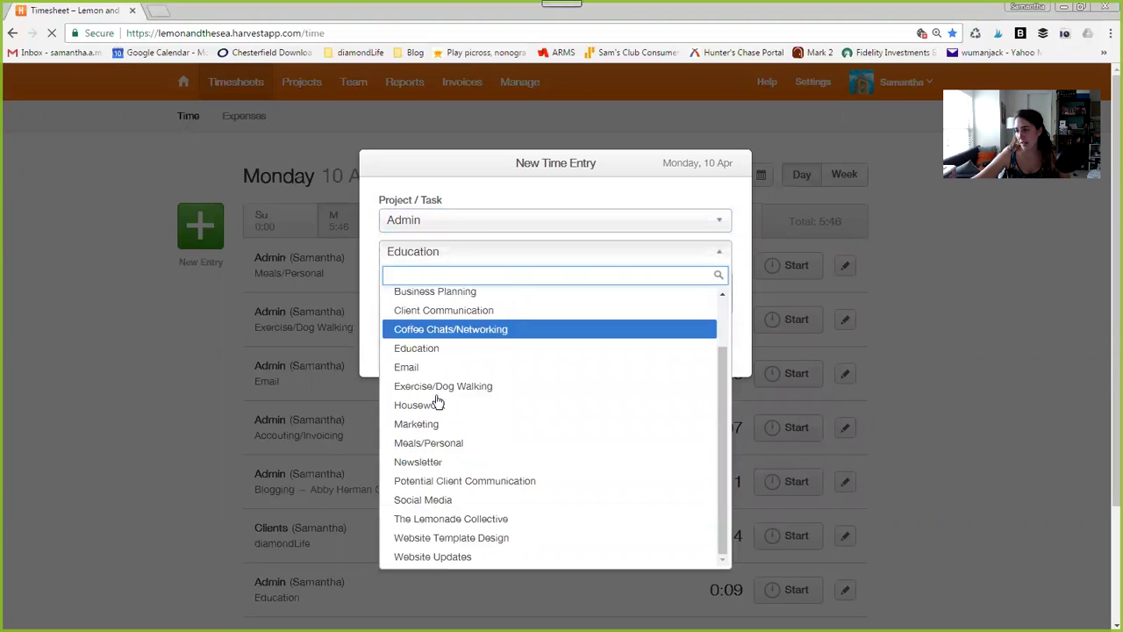
{"action": "left_click", "coordinate": [425, 462]}
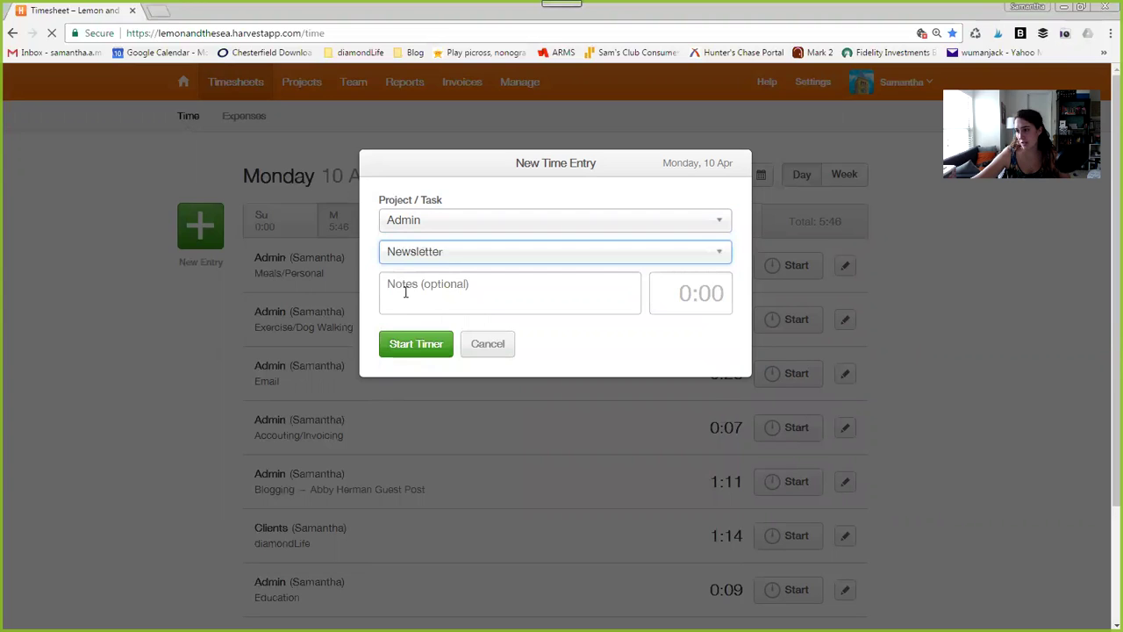
{"action": "left_click", "coordinate": [413, 351]}
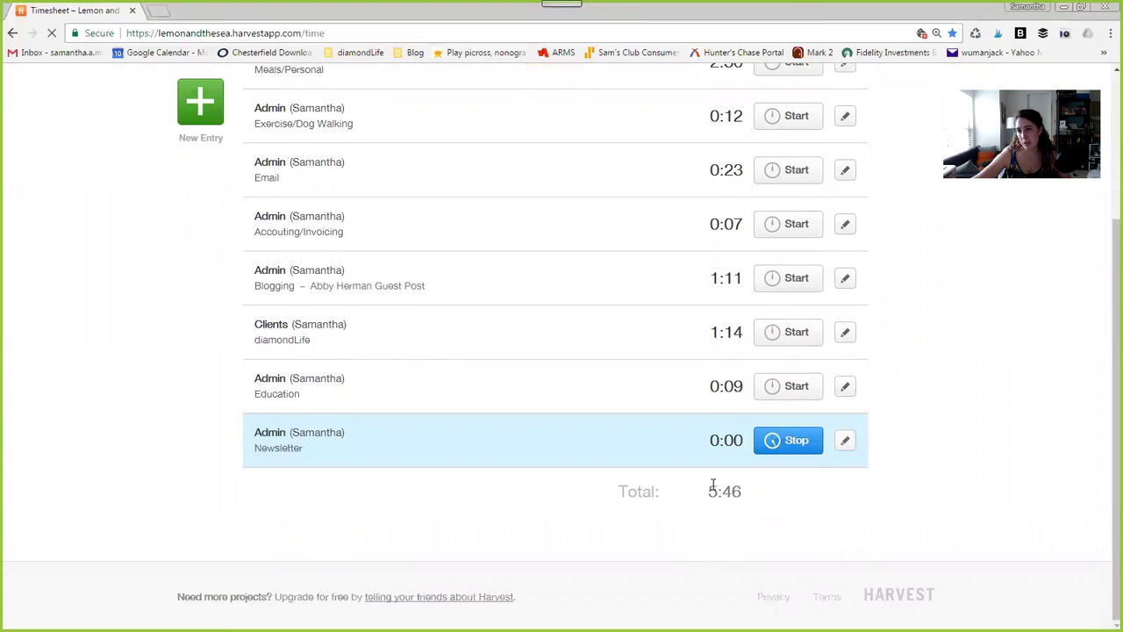
Step: Open the Admin project for editing from the list of active projects
{"action": "scroll", "coordinate": [904, 491], "scroll_direction": "up", "scroll_amount": 3}
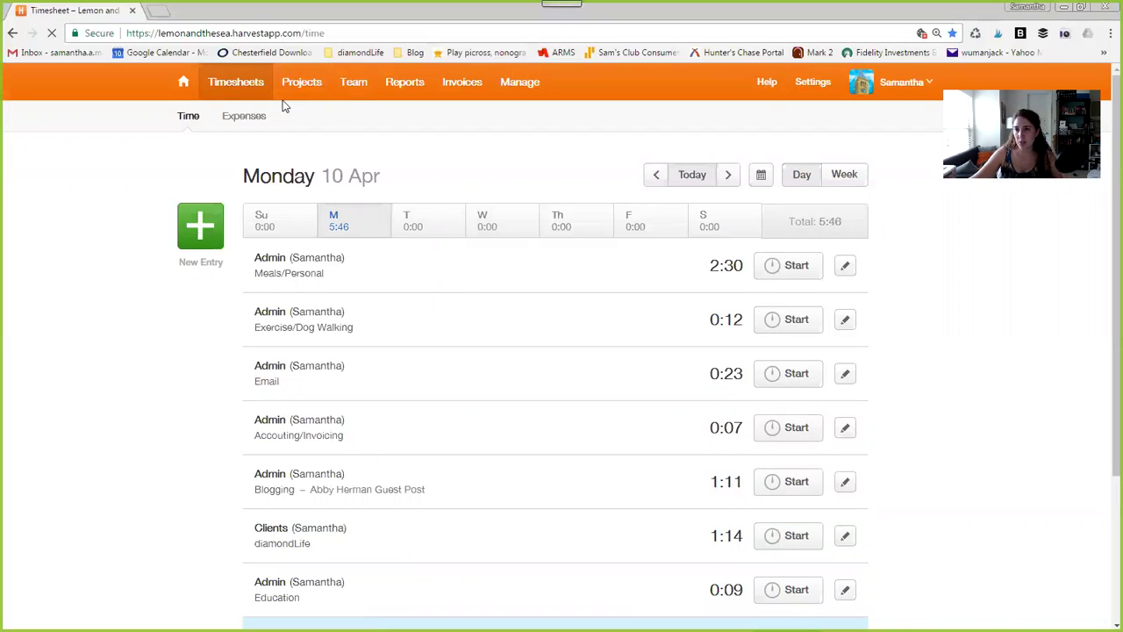
{"action": "left_click", "coordinate": [299, 83]}
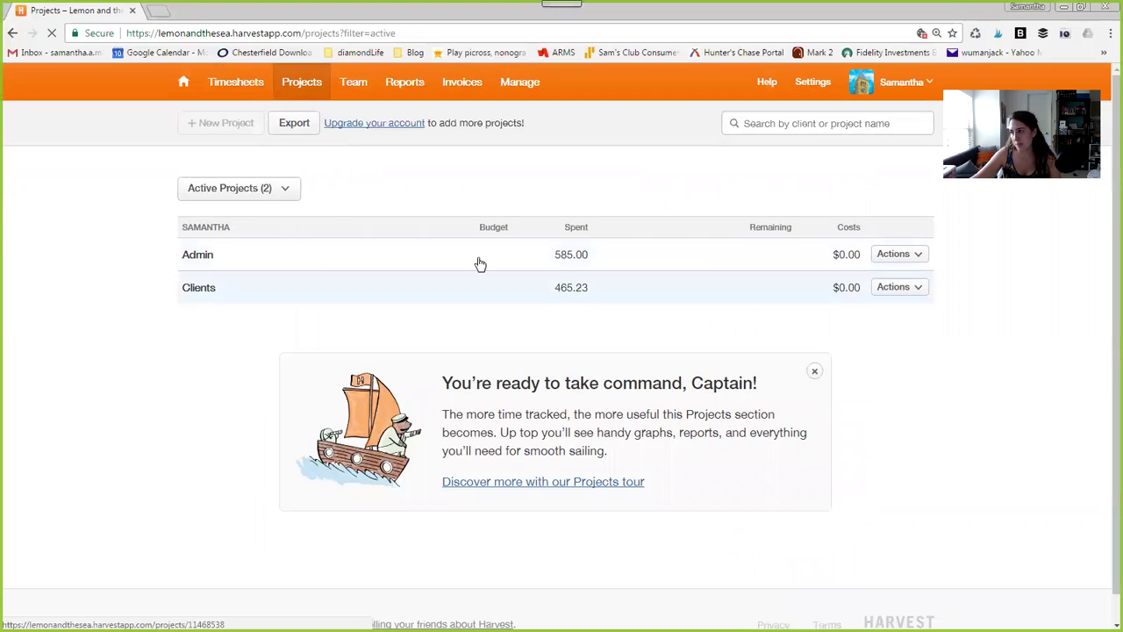
{"action": "left_click", "coordinate": [917, 257]}
{"action": "left_click", "coordinate": [898, 282]}
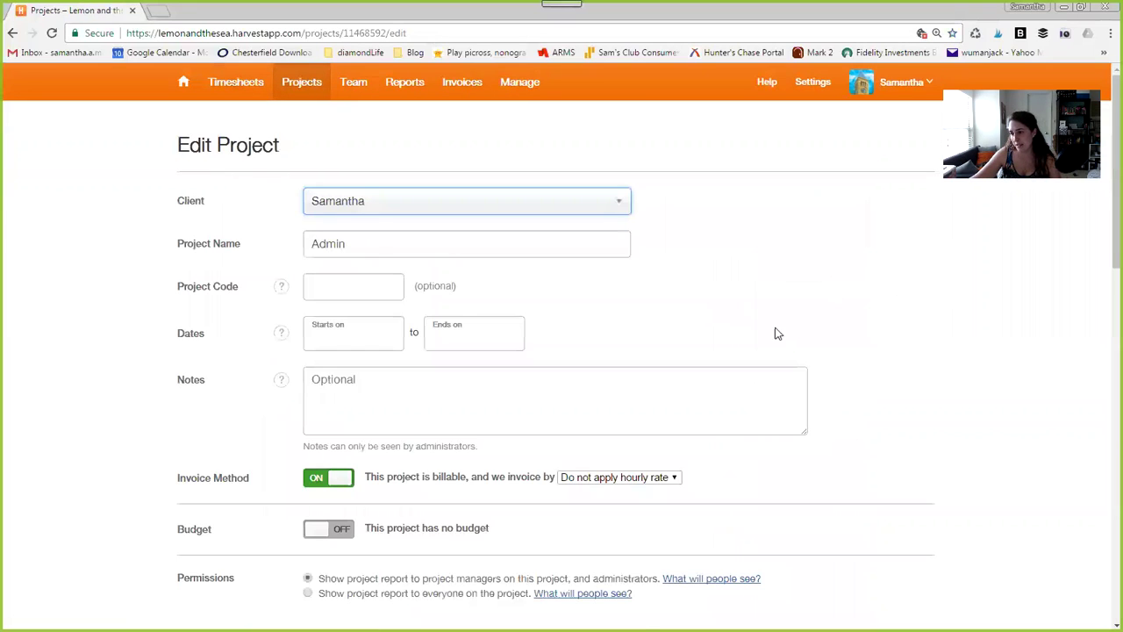
Step: Examine the Admin project's task list and team section, and save the project without edits
{"action": "scroll", "coordinate": [491, 321], "scroll_direction": "down", "scroll_amount": 5}
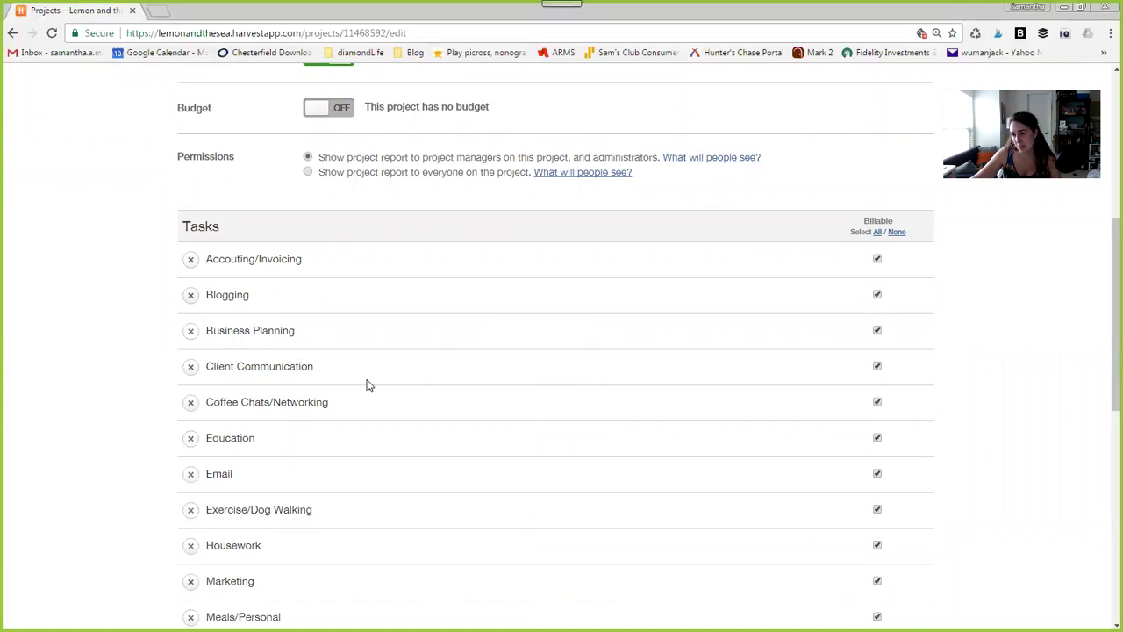
{"action": "scroll", "coordinate": [369, 386], "scroll_direction": "down", "scroll_amount": 2}
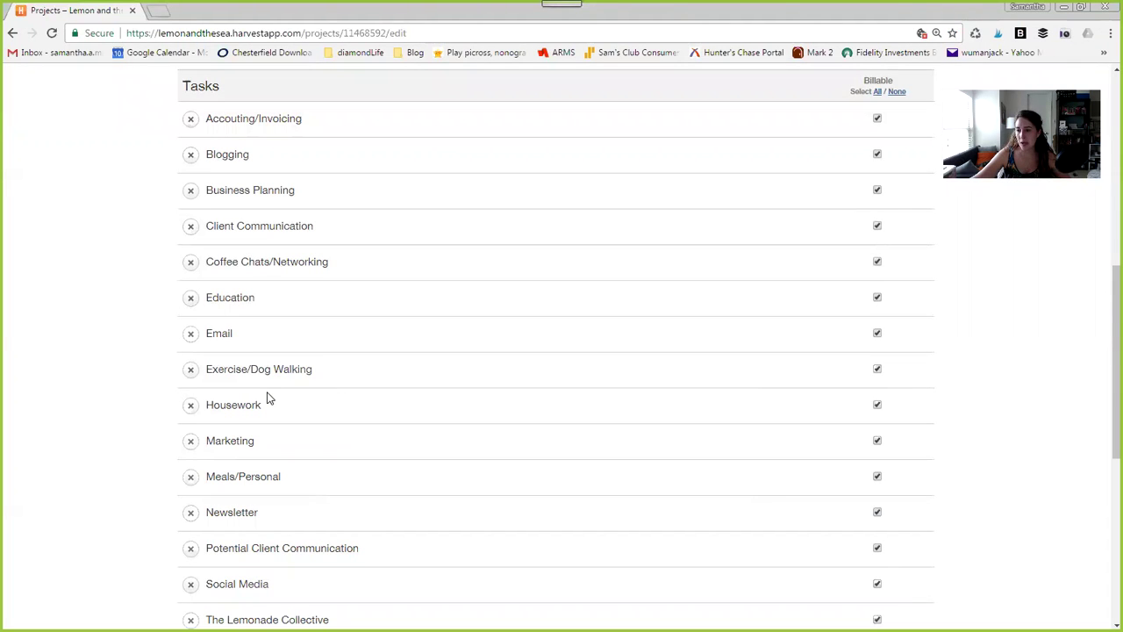
{"action": "scroll", "coordinate": [267, 398], "scroll_direction": "down", "scroll_amount": 3}
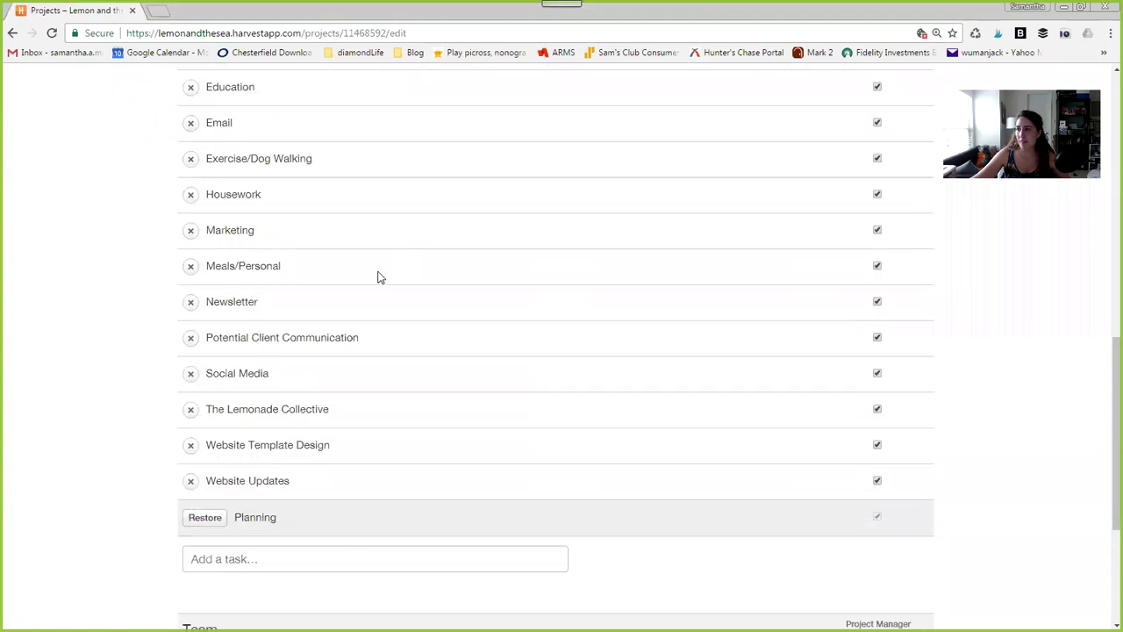
{"action": "scroll", "coordinate": [377, 274], "scroll_direction": "up", "scroll_amount": 4}
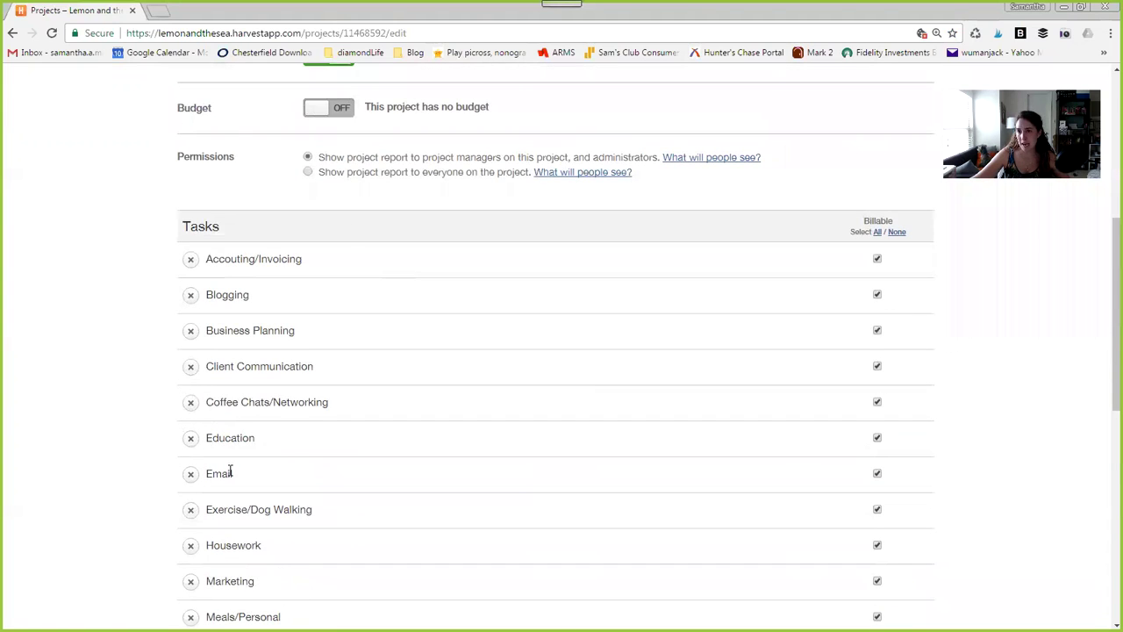
{"action": "scroll", "coordinate": [232, 465], "scroll_direction": "down", "scroll_amount": 5}
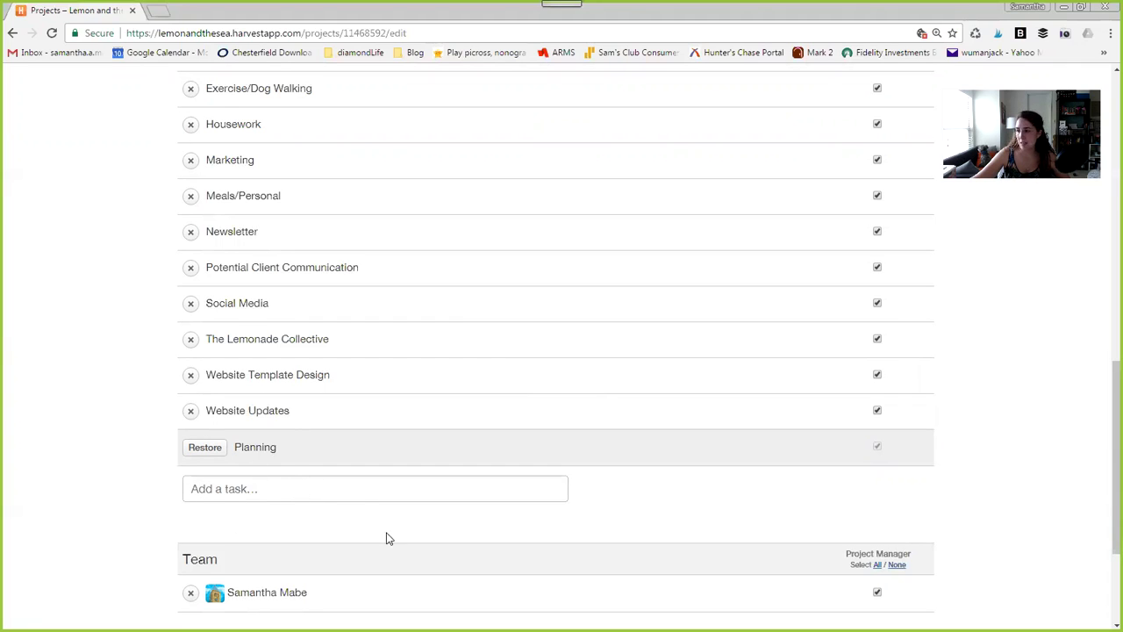
{"action": "scroll", "coordinate": [388, 537], "scroll_direction": "down", "scroll_amount": 3}
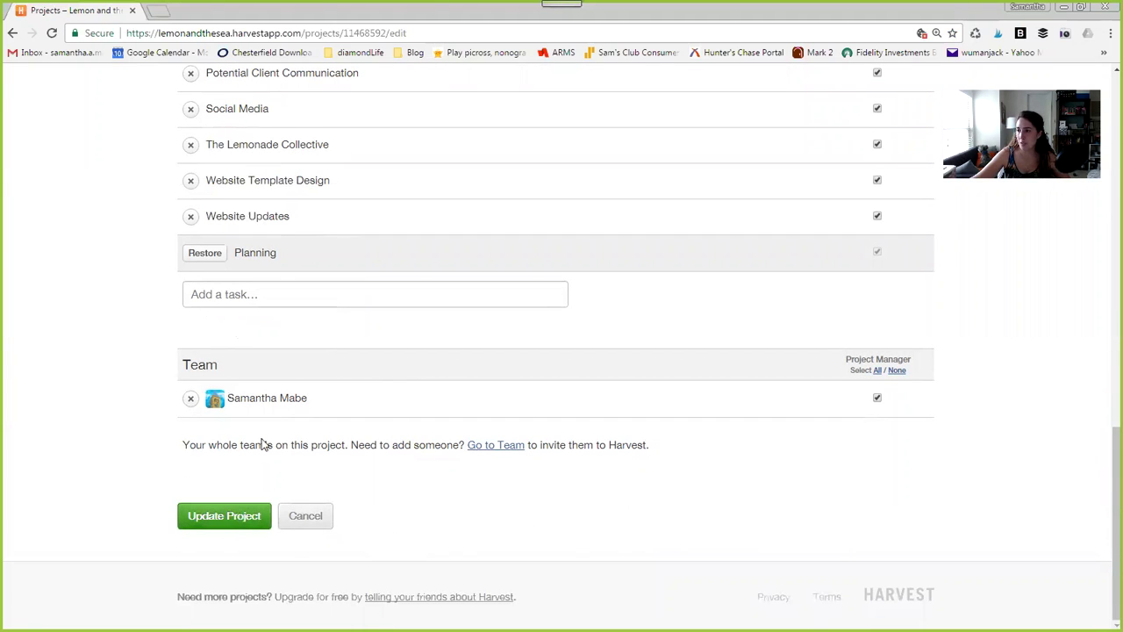
{"action": "scroll", "coordinate": [235, 467], "scroll_direction": "up", "scroll_amount": 1}
{"action": "scroll", "coordinate": [235, 467], "scroll_direction": "up", "scroll_amount": 6}
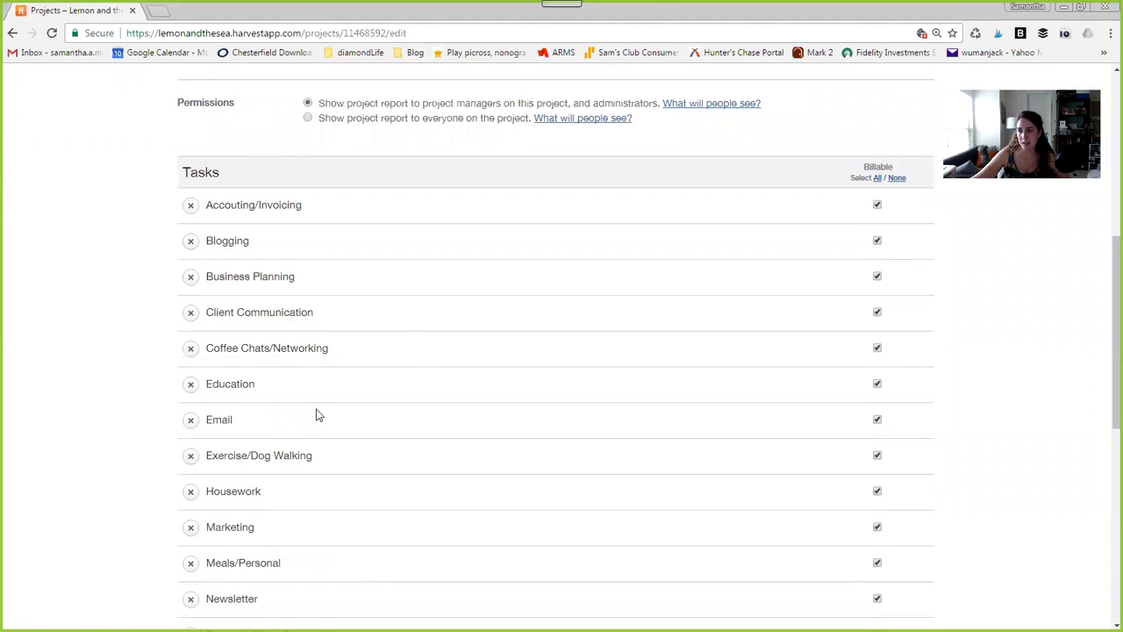
{"action": "scroll", "coordinate": [321, 406], "scroll_direction": "down", "scroll_amount": 6}
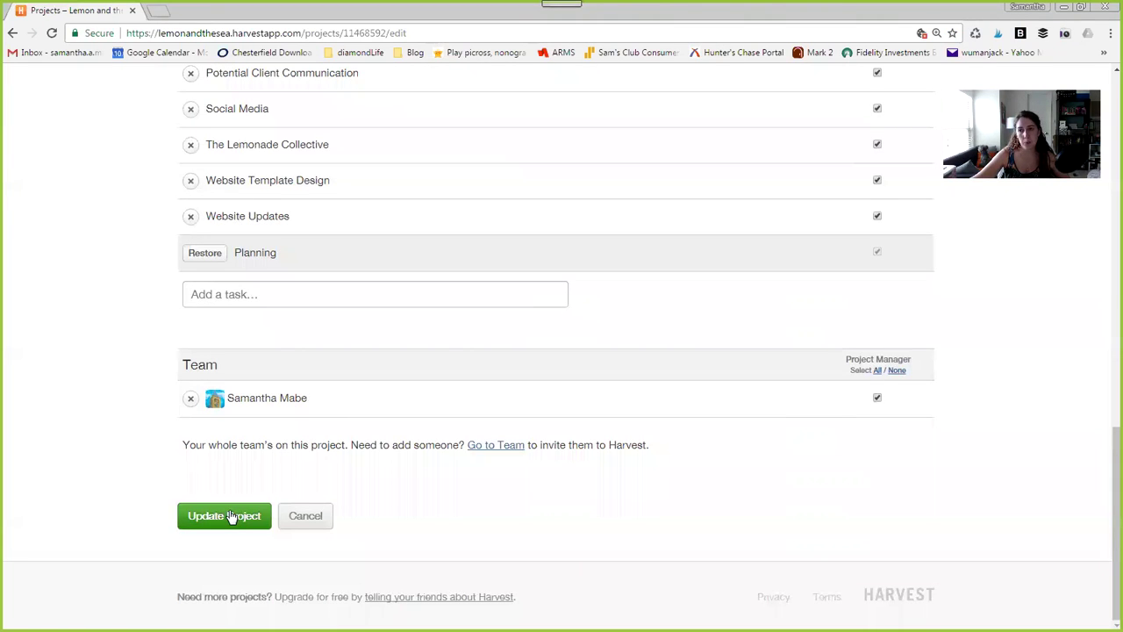
{"action": "left_click", "coordinate": [231, 518]}
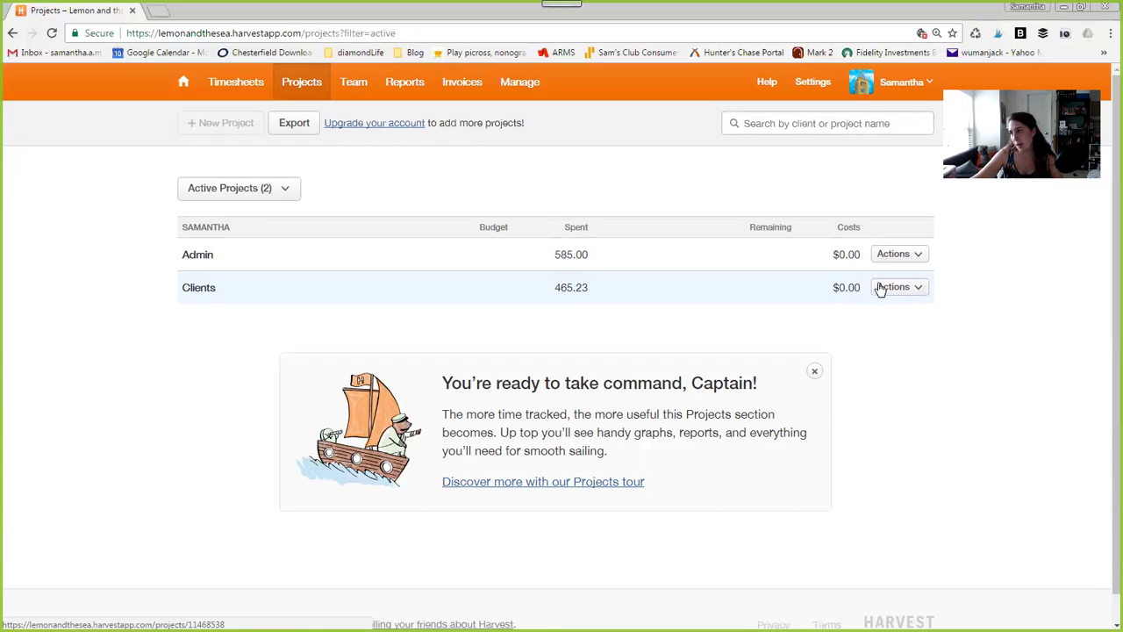
Step: Open the Clients project for editing and examine the client names set up as its tasks
{"action": "left_click", "coordinate": [907, 291]}
{"action": "left_click", "coordinate": [881, 317]}
{"action": "scroll", "coordinate": [505, 328], "scroll_direction": "down", "scroll_amount": 6}
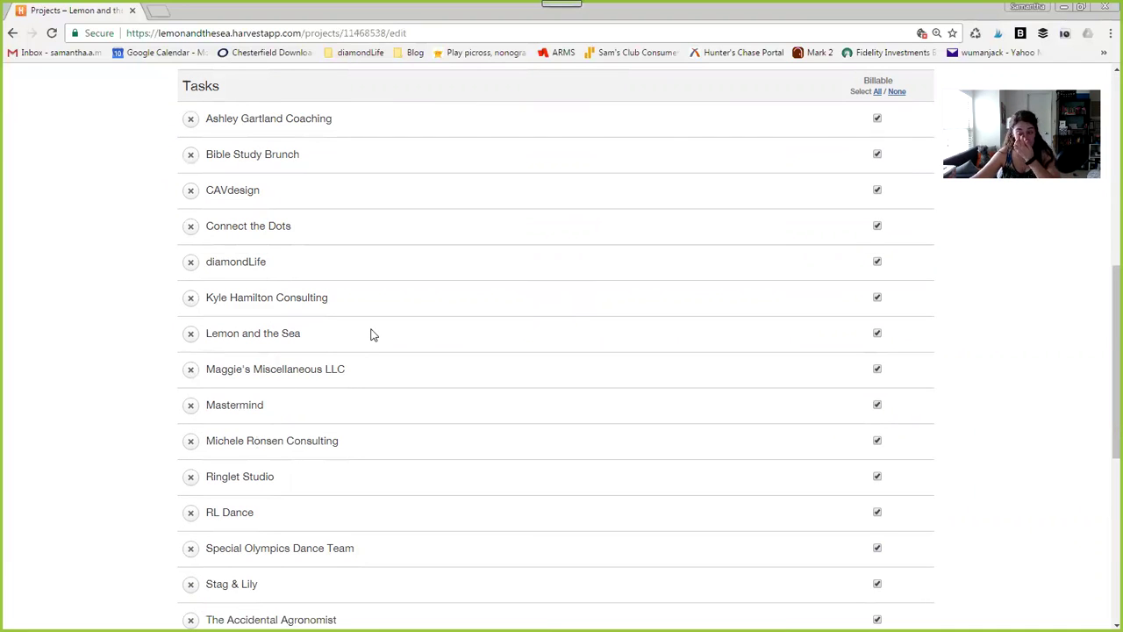
{"action": "scroll", "coordinate": [371, 334], "scroll_direction": "down", "scroll_amount": 3}
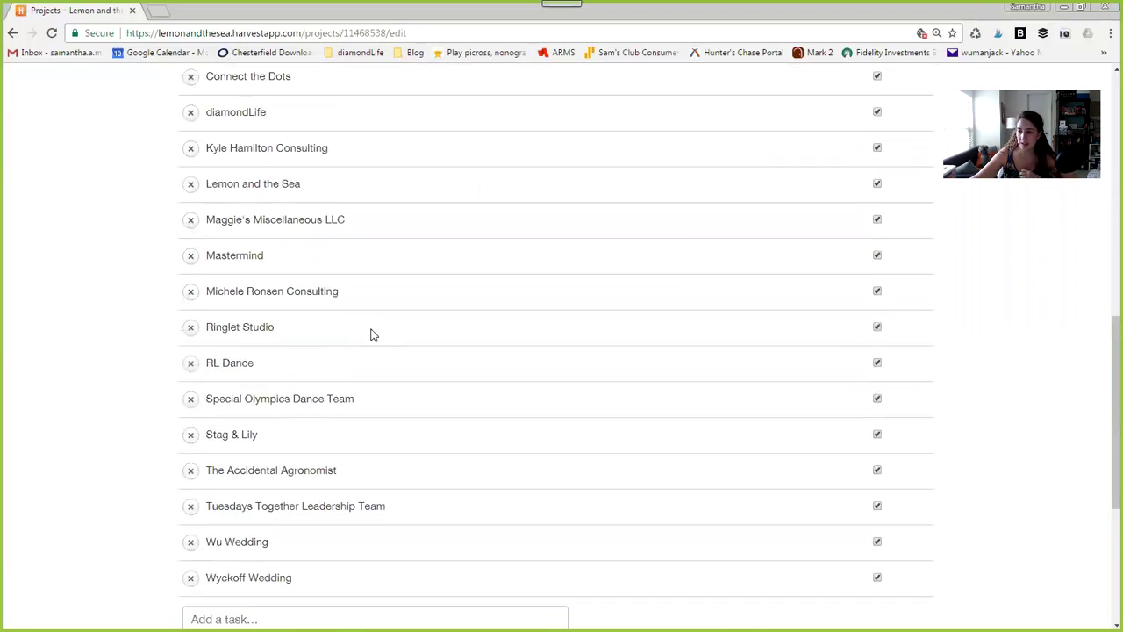
{"action": "scroll", "coordinate": [309, 473], "scroll_direction": "up", "scroll_amount": 3}
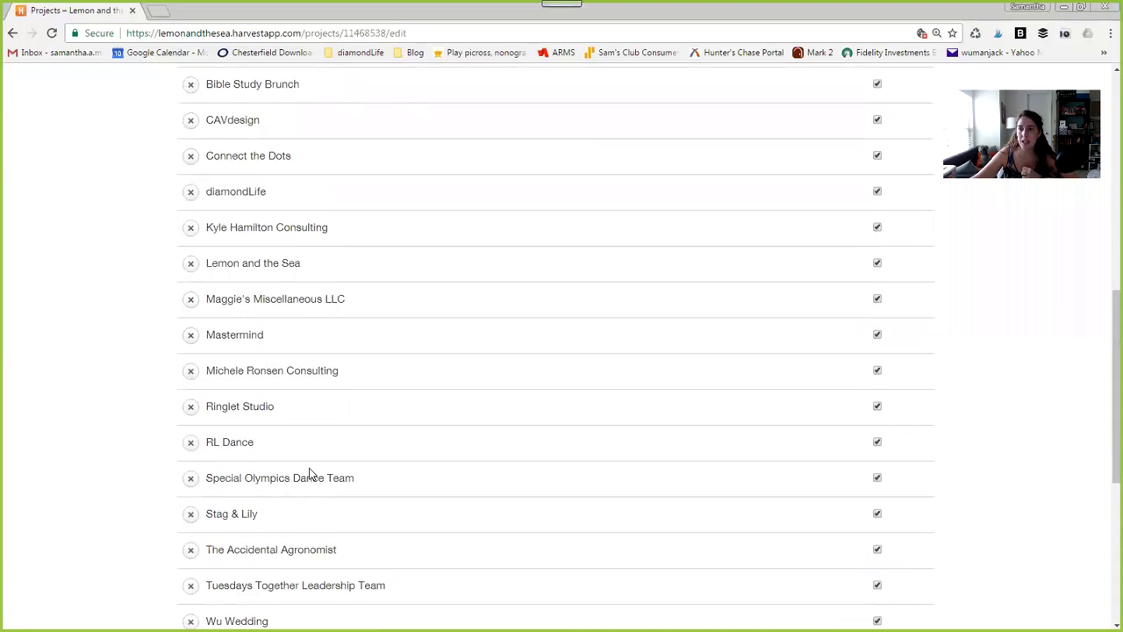
{"action": "scroll", "coordinate": [309, 473], "scroll_direction": "up", "scroll_amount": 3}
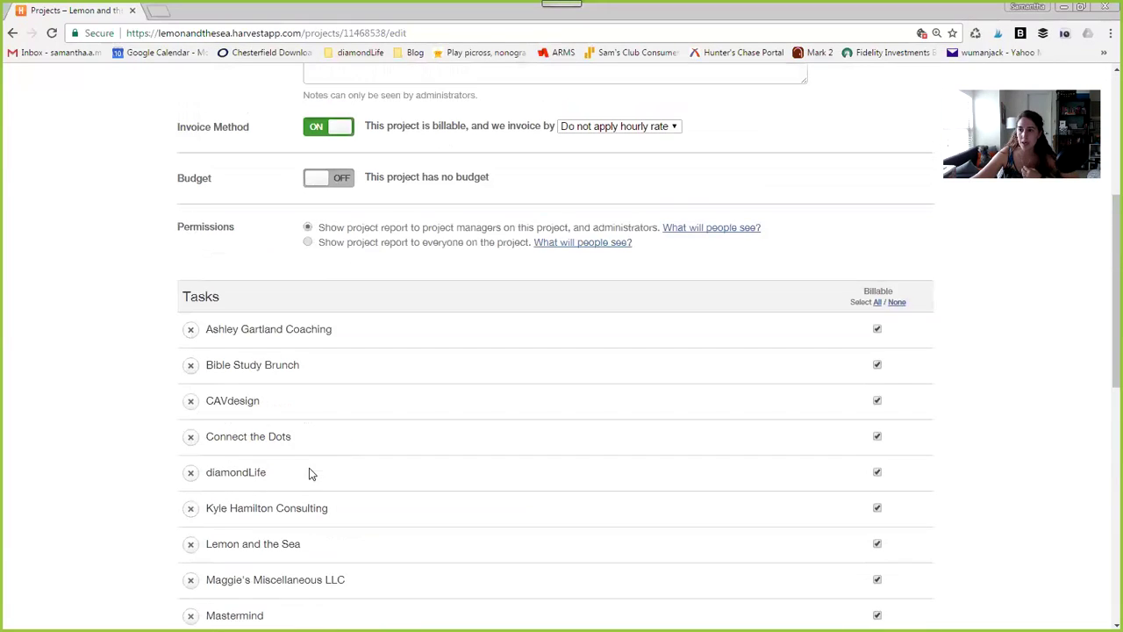
{"action": "scroll", "coordinate": [491, 485], "scroll_direction": "up", "scroll_amount": 5}
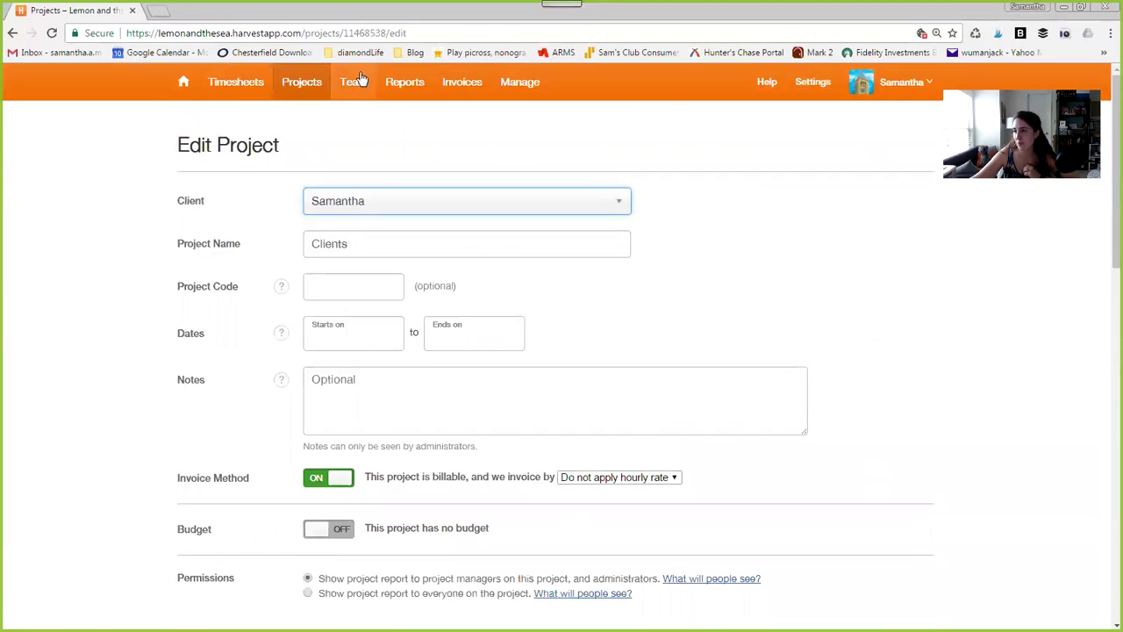
Step: Show the time report broken down by project for the current month
{"action": "left_click", "coordinate": [395, 81]}
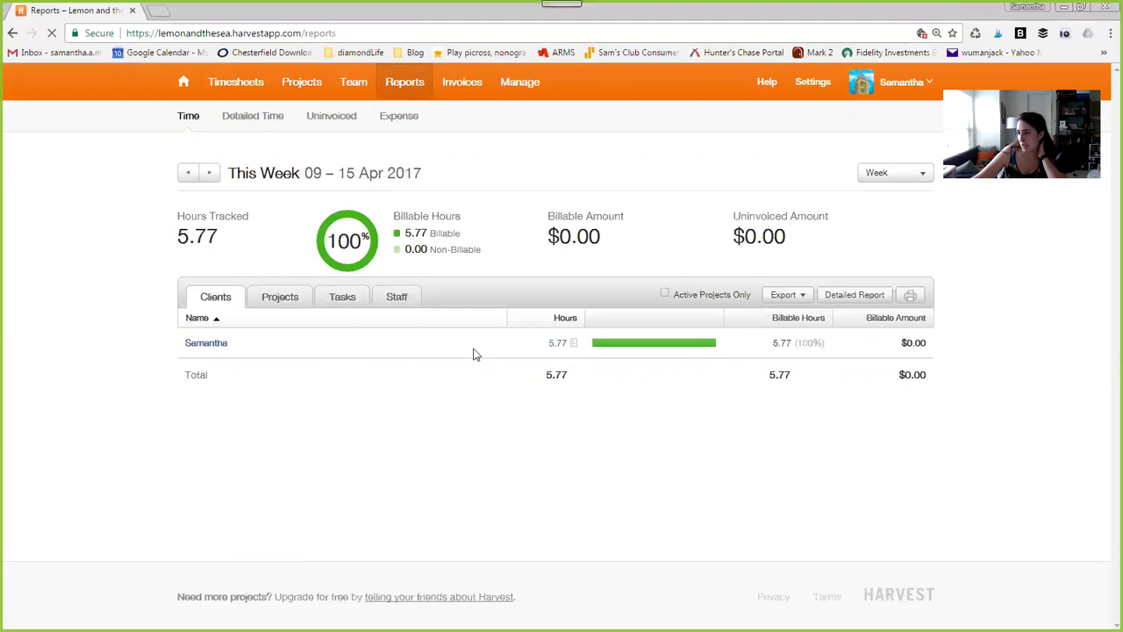
{"action": "left_click", "coordinate": [298, 301]}
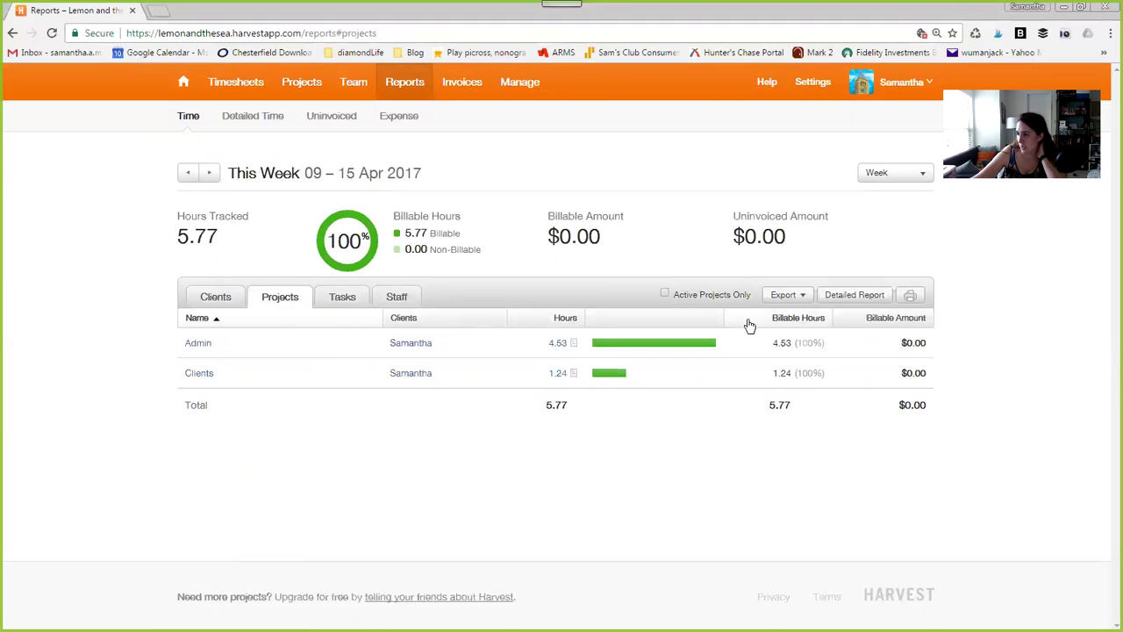
{"action": "left_click", "coordinate": [923, 175]}
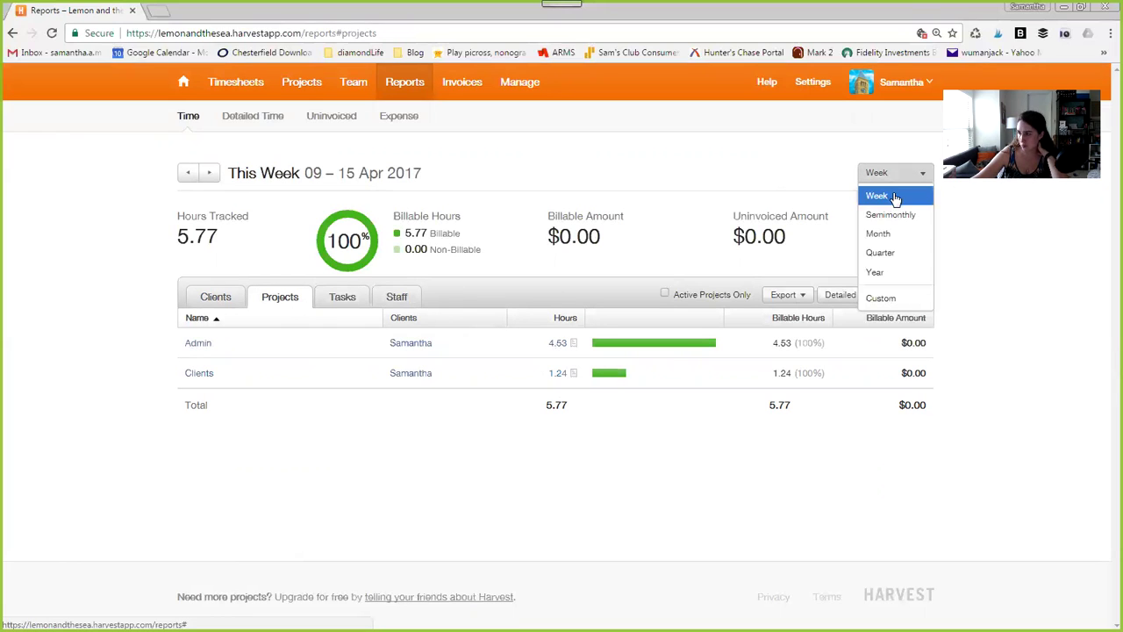
{"action": "left_click", "coordinate": [884, 236]}
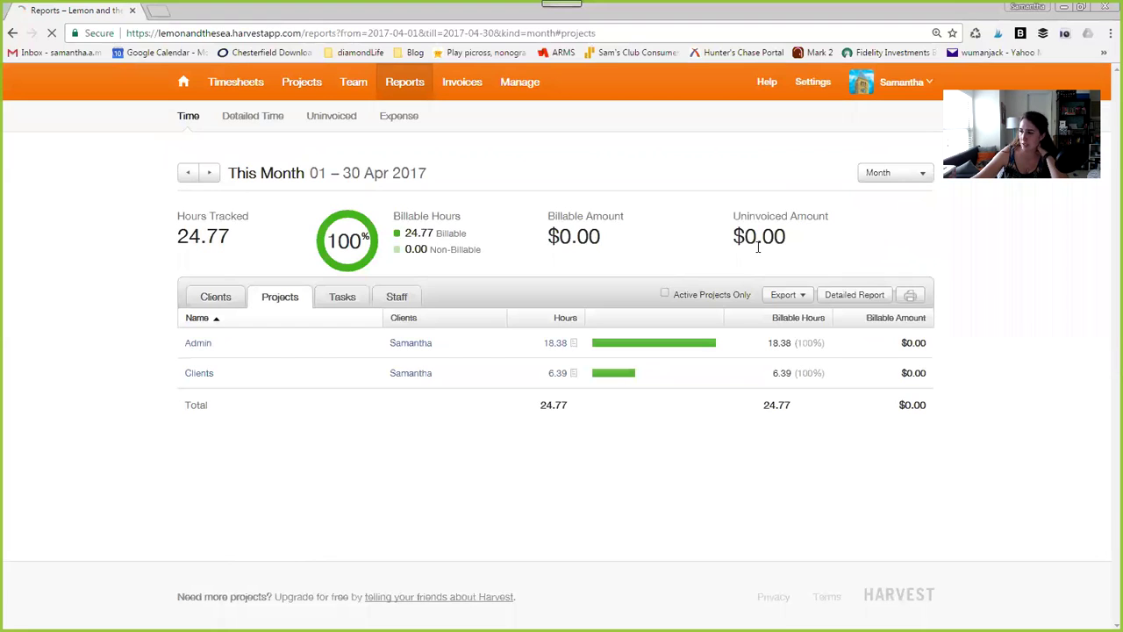
Step: Open the Clients project's monthly report and examine how its tracked hours are split among tasks
{"action": "left_click", "coordinate": [195, 374]}
{"action": "scroll", "coordinate": [294, 388], "scroll_direction": "down", "scroll_amount": 1}
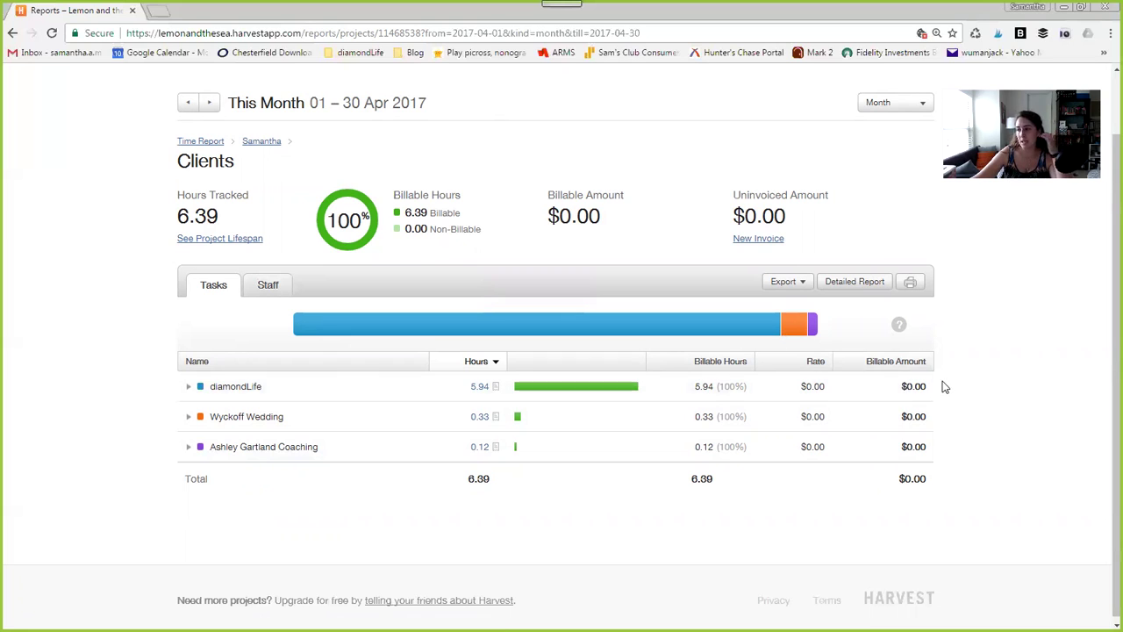
{"action": "scroll", "coordinate": [970, 369], "scroll_direction": "up", "scroll_amount": 2}
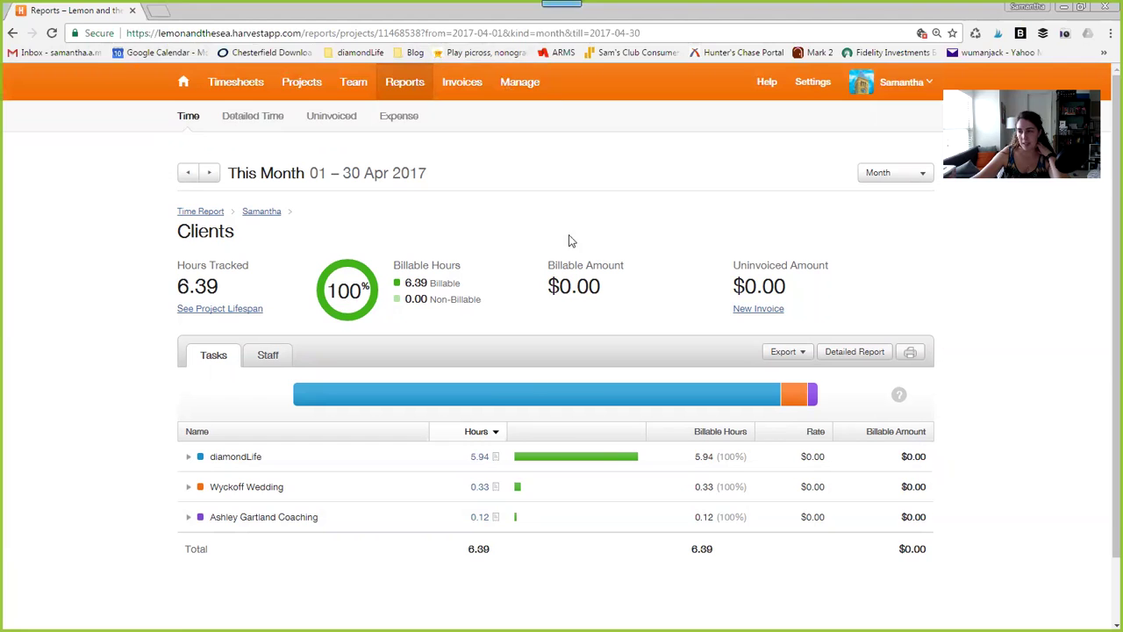
{"action": "mouse_move", "coordinate": [485, 406]}
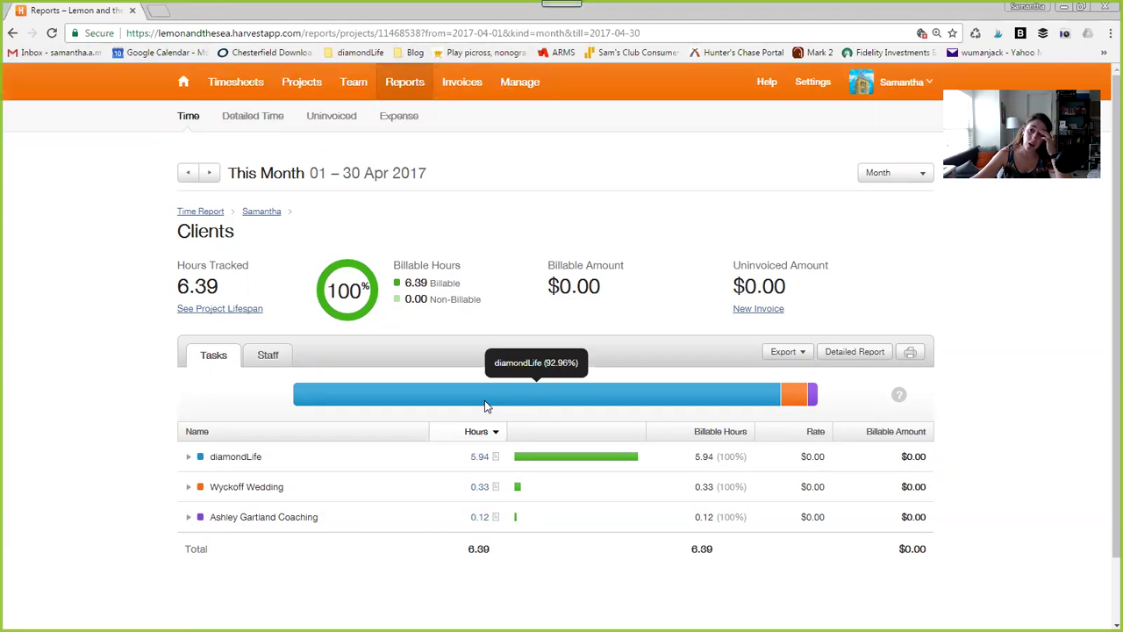